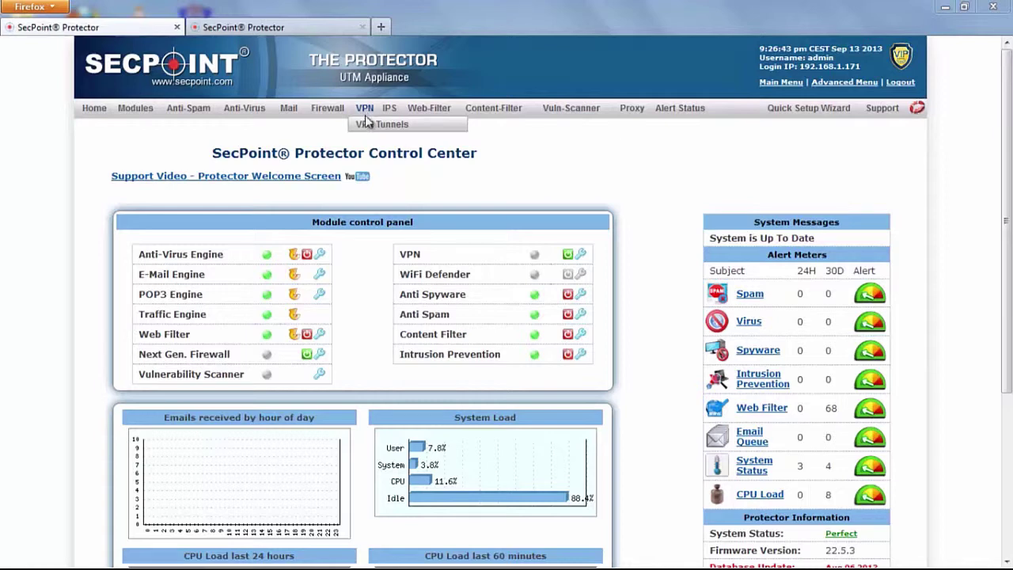
Open the LondonBoston VPN tunnel for editing on the London Protector and check its tunnel name
{"action": "left_click", "coordinate": [369, 126]}
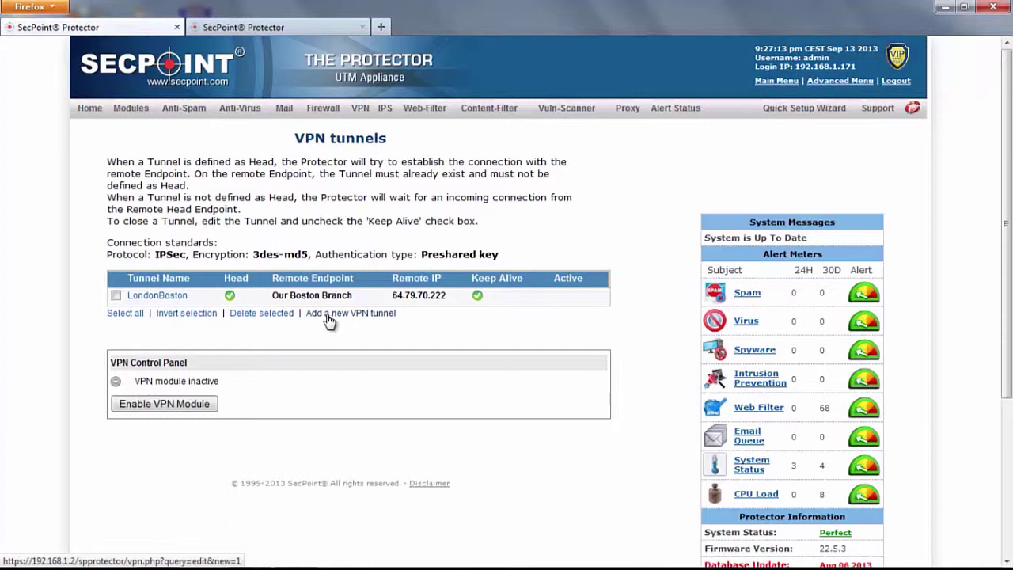
{"action": "left_click", "coordinate": [158, 299]}
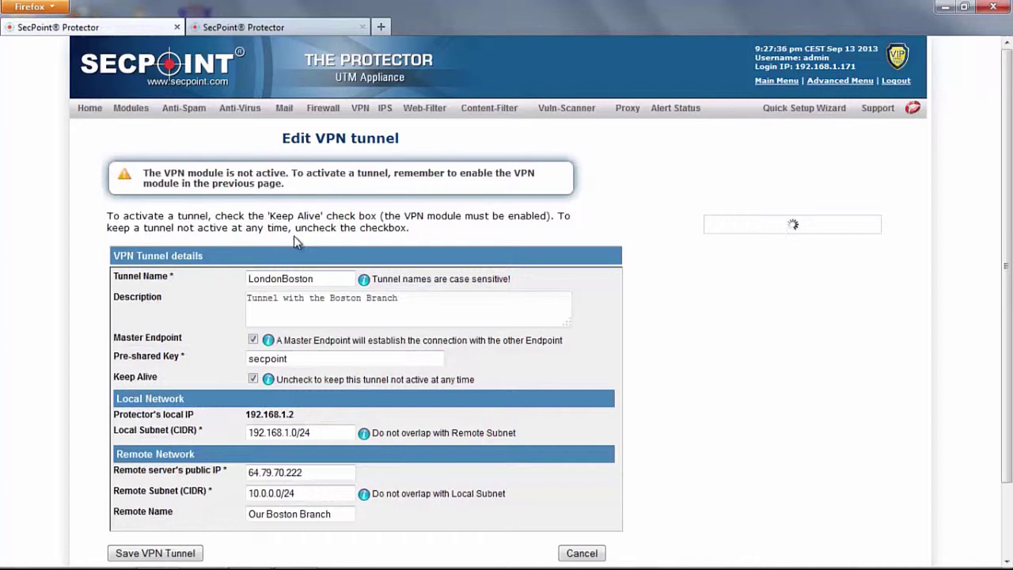
{"action": "scroll", "coordinate": [294, 236], "scroll_direction": "down", "scroll_amount": 2}
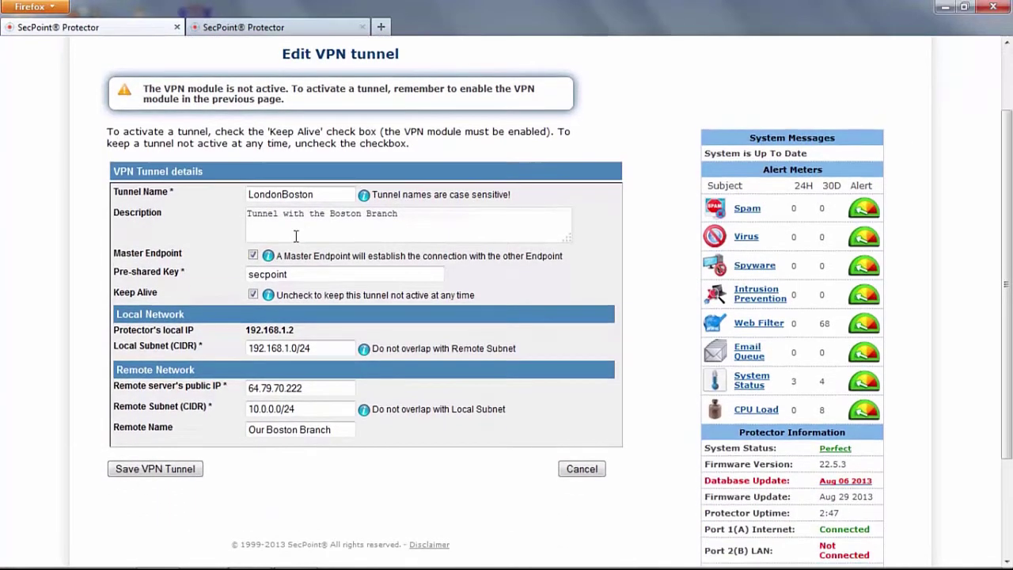
{"action": "scroll", "coordinate": [296, 236], "scroll_direction": "up", "scroll_amount": 2}
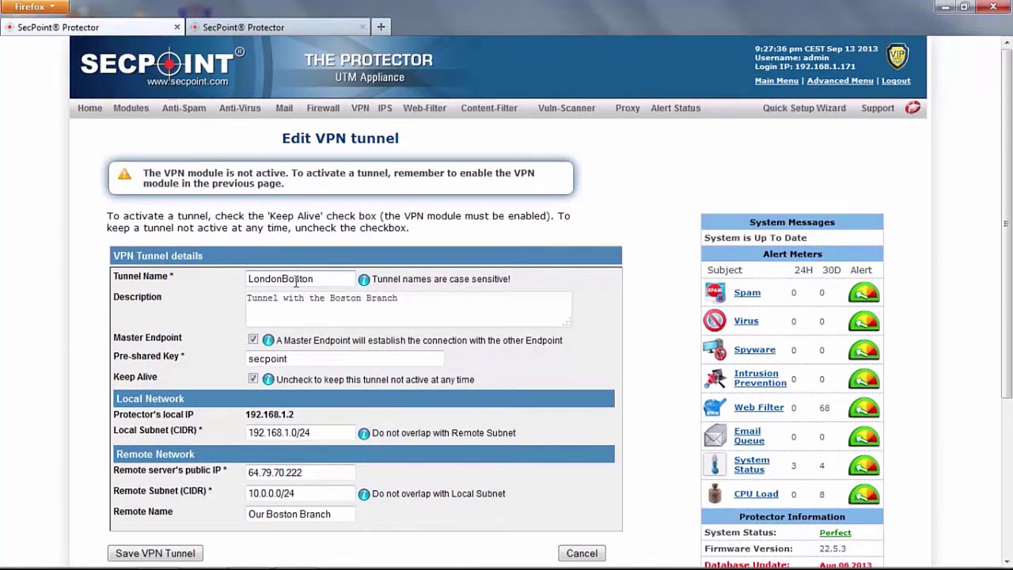
{"action": "left_click_drag", "start_coordinate": [314, 280], "coordinate": [248, 283]}
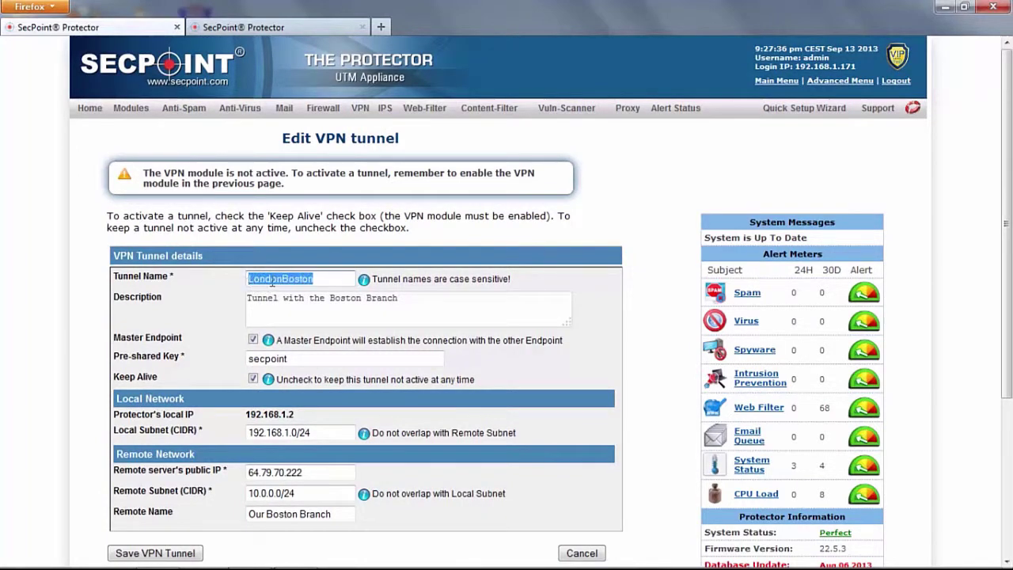
{"action": "left_click", "coordinate": [272, 279]}
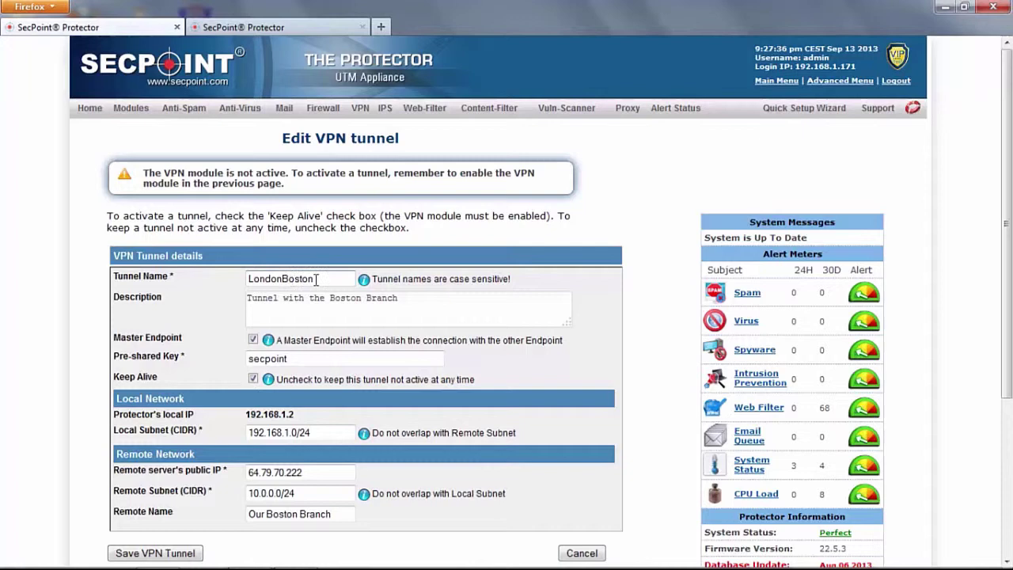
{"action": "left_click_drag", "start_coordinate": [316, 279], "coordinate": [247, 278]}
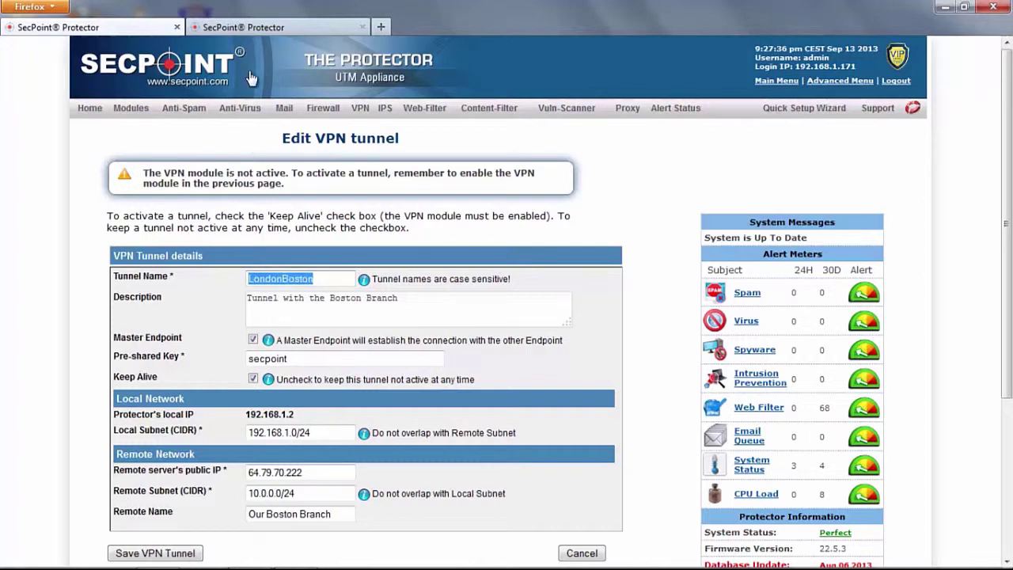
Open the LondonBoston VPN tunnel for editing on the Boston Protector and compare its tunnel name with London's
{"action": "left_click", "coordinate": [247, 25]}
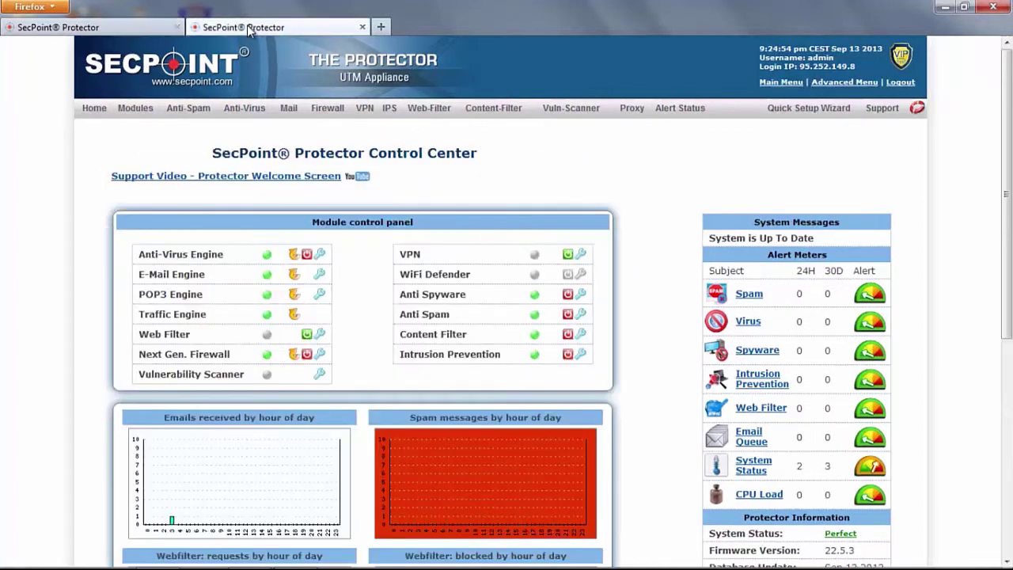
{"action": "mouse_move", "coordinate": [369, 114]}
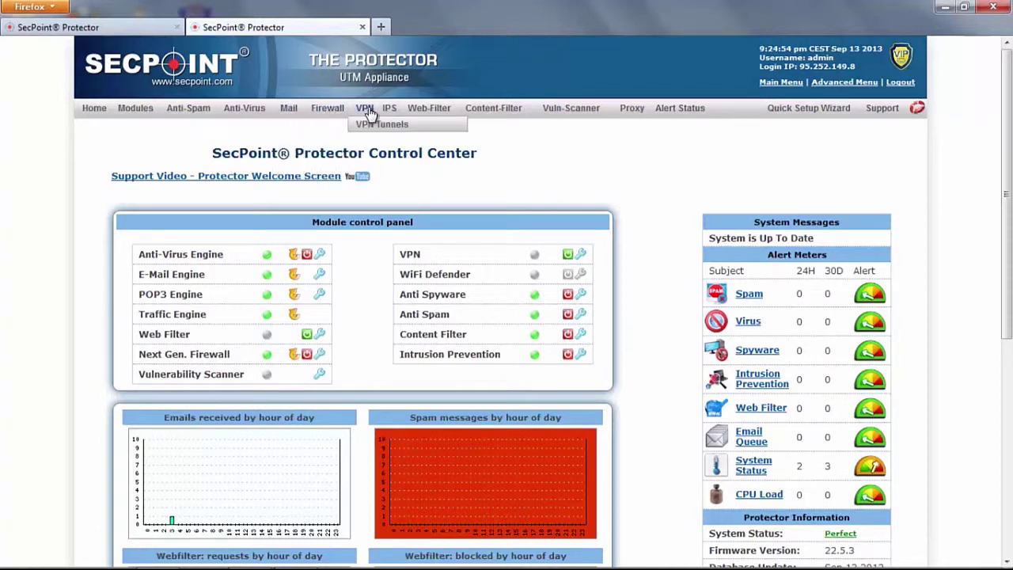
{"action": "left_click", "coordinate": [371, 125]}
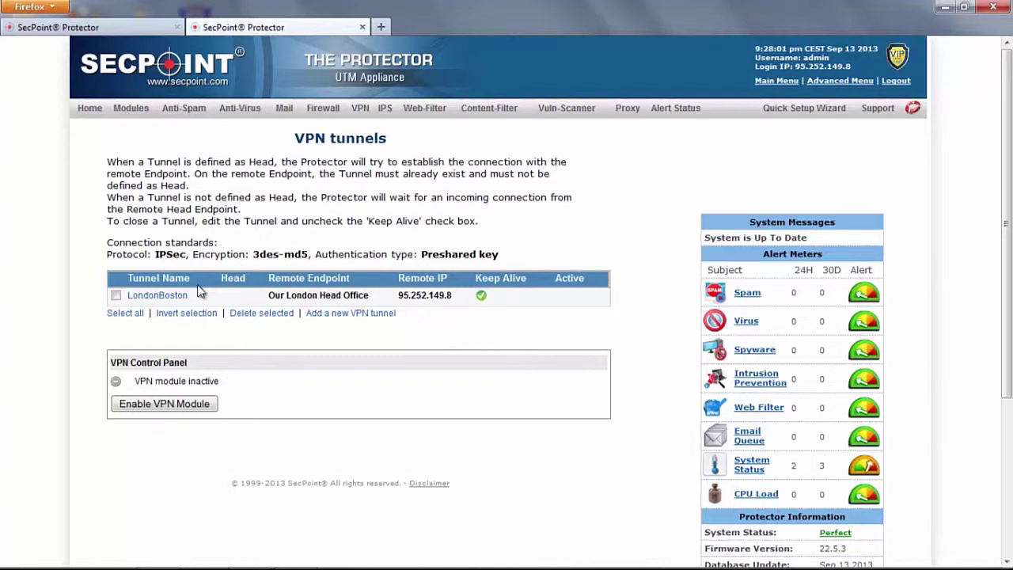
{"action": "left_click", "coordinate": [156, 296]}
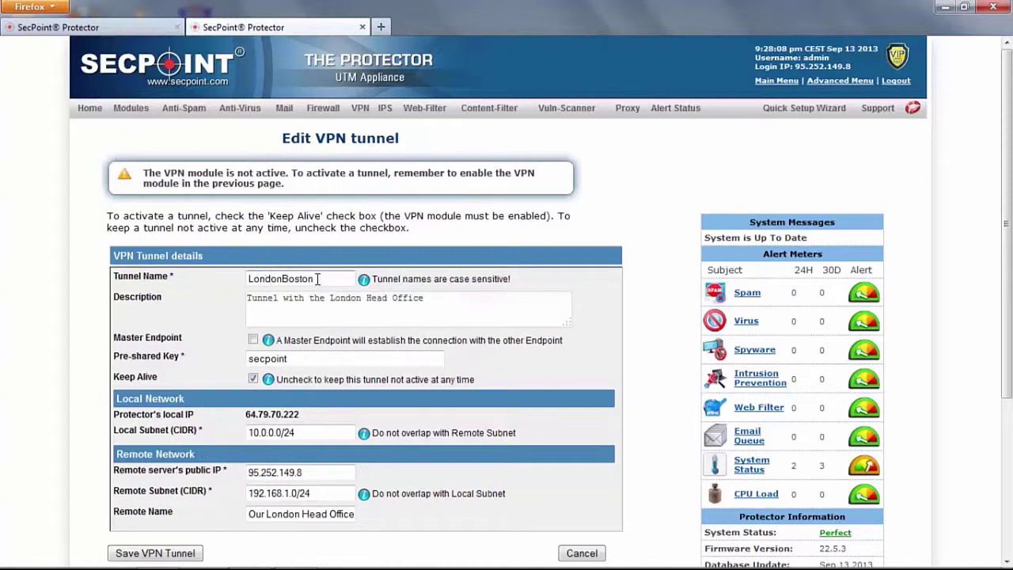
{"action": "left_click_drag", "start_coordinate": [317, 278], "coordinate": [246, 284]}
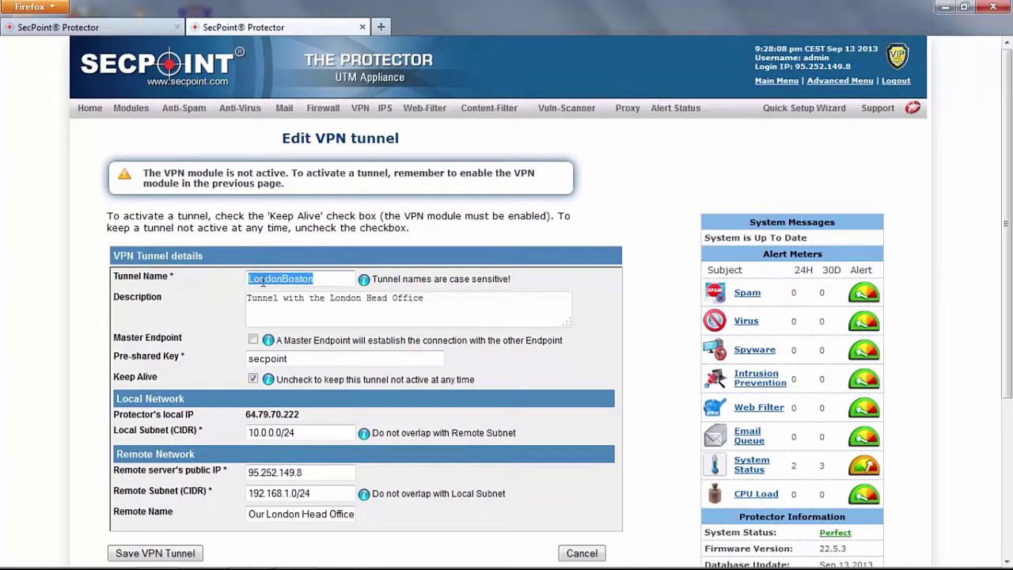
{"action": "left_click_drag", "start_coordinate": [315, 279], "coordinate": [246, 280]}
{"action": "left_click", "coordinate": [258, 279]}
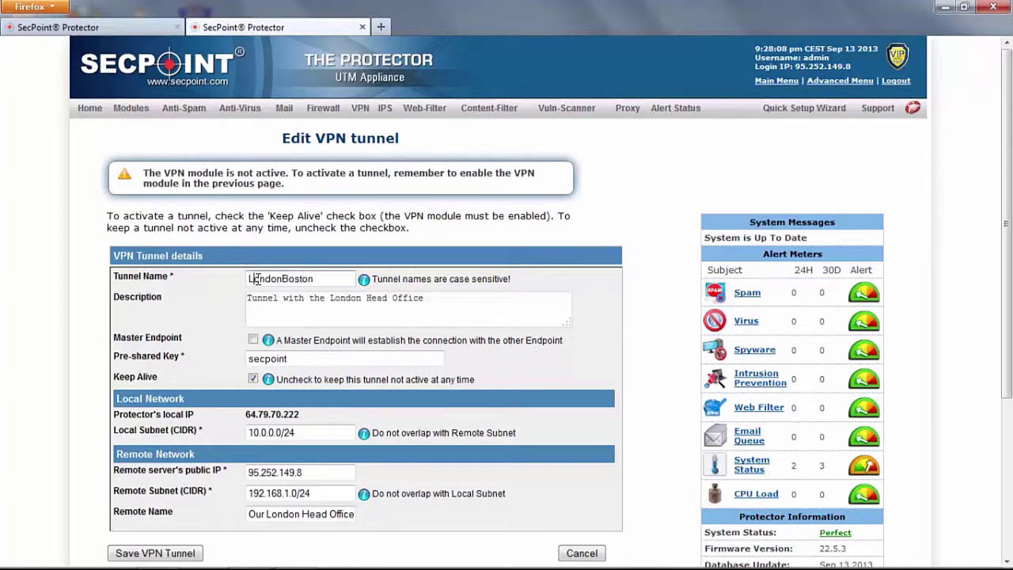
{"action": "double_click", "coordinate": [255, 279]}
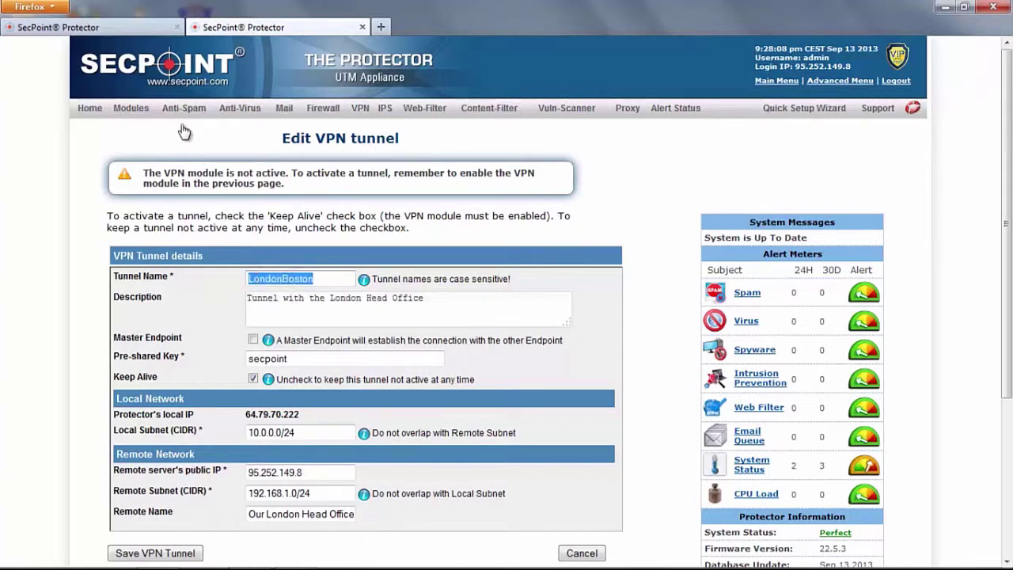
Compare the Master Endpoint and Keep Alive settings of the tunnel on the London and Boston Protectors
{"action": "left_click", "coordinate": [138, 30]}
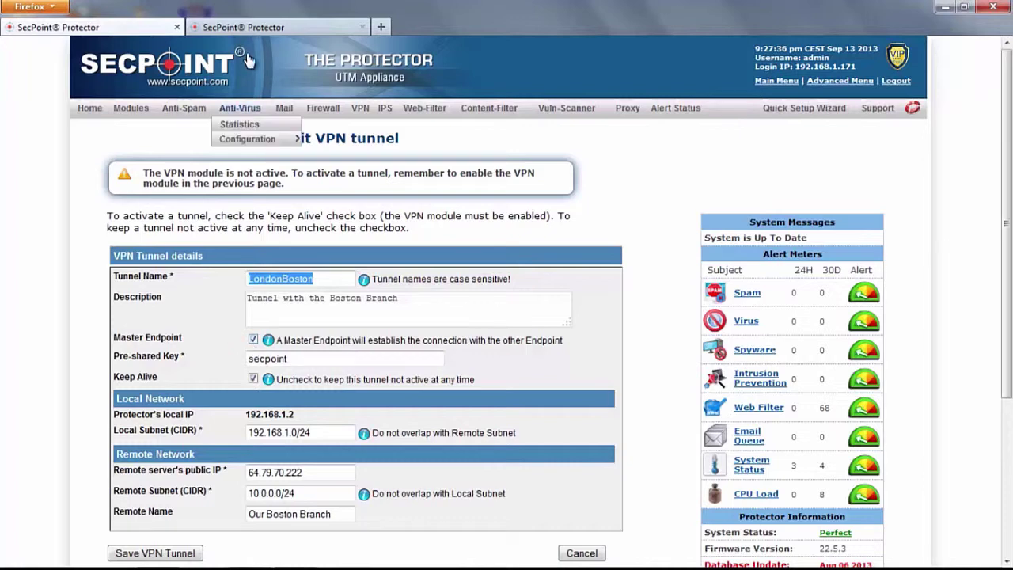
{"action": "left_click", "coordinate": [245, 28]}
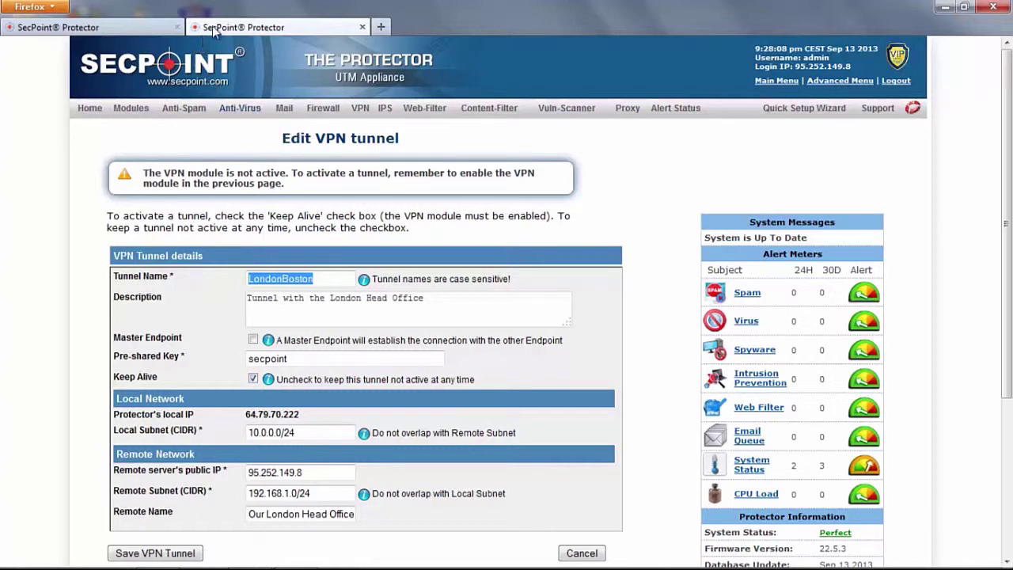
{"action": "left_click", "coordinate": [153, 26]}
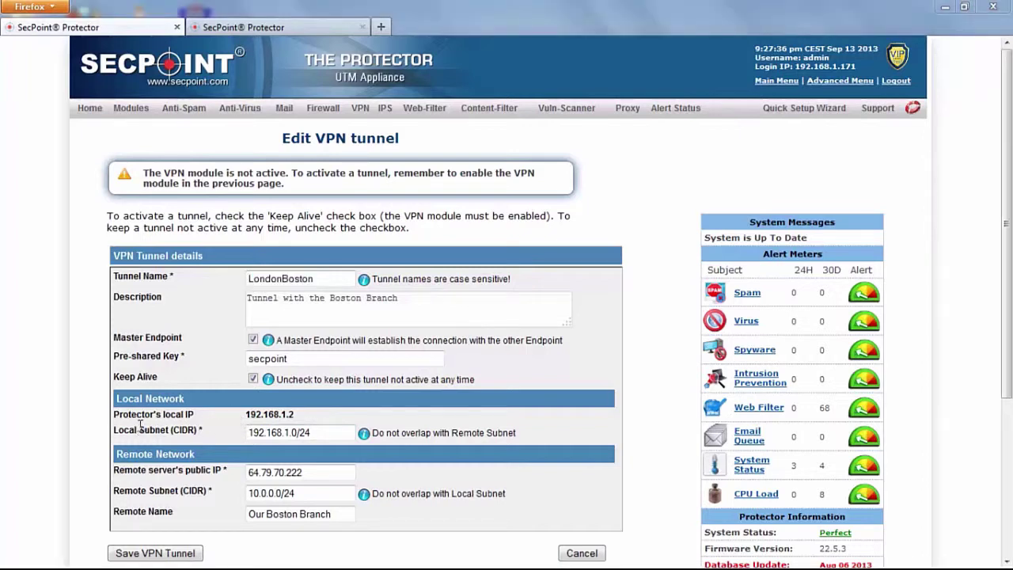
Check the local subnet, remote subnet and remote server's public IP of the tunnel on the London Protector
{"action": "left_click_drag", "start_coordinate": [321, 432], "coordinate": [245, 433]}
{"action": "left_click_drag", "start_coordinate": [296, 491], "coordinate": [245, 495]}
{"action": "left_click", "coordinate": [237, 496]}
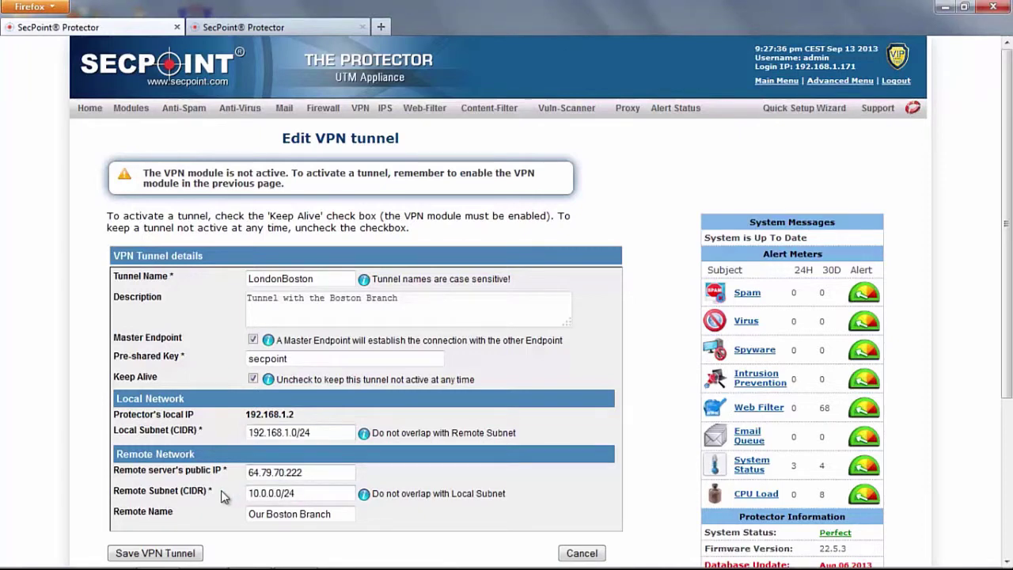
{"action": "left_click_drag", "start_coordinate": [303, 472], "coordinate": [246, 473]}
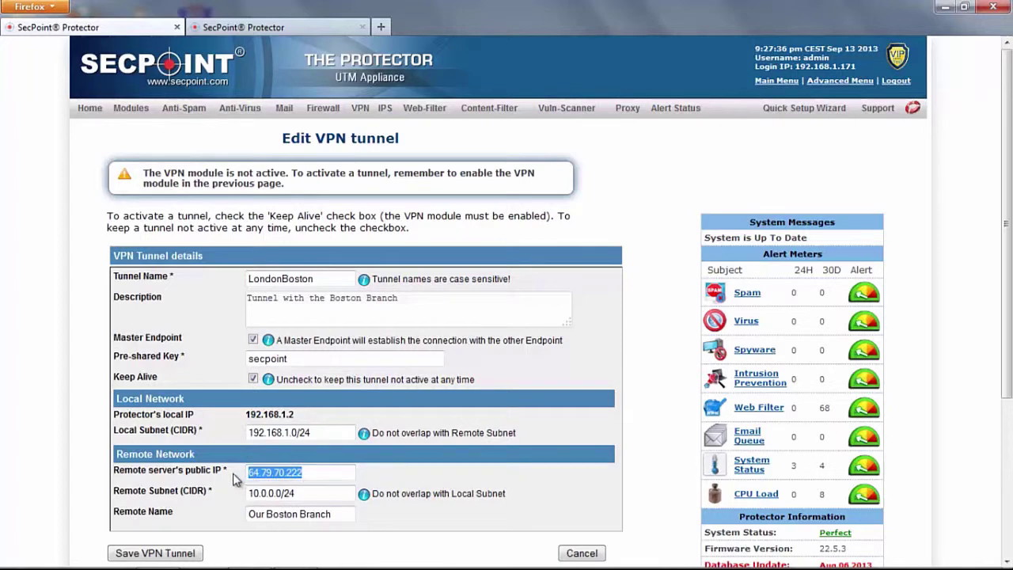
{"action": "left_click", "coordinate": [235, 479]}
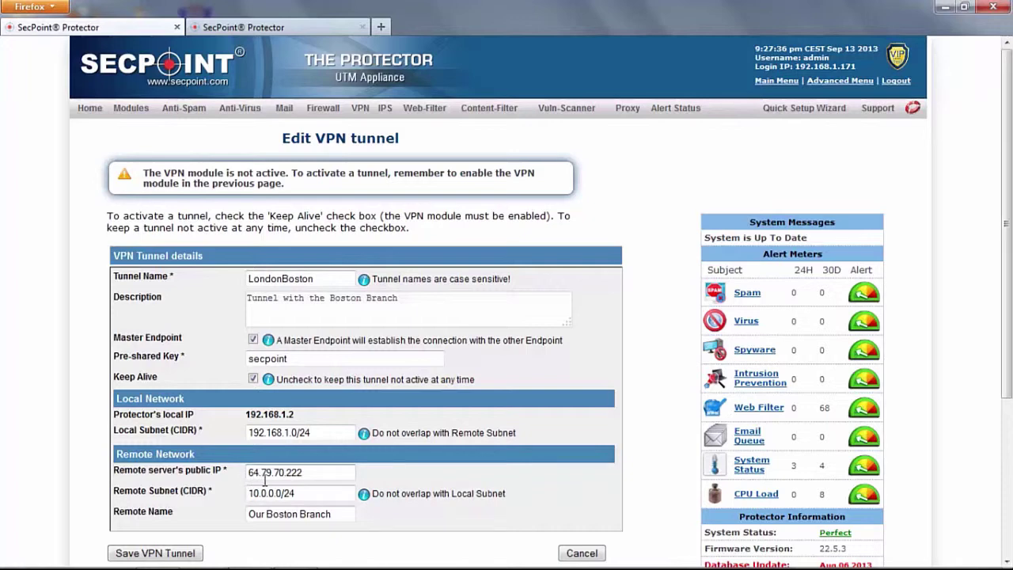
Compare the Boston Protector's local IP and local subnet with the remote network settings on the London Protector
{"action": "left_click", "coordinate": [263, 26]}
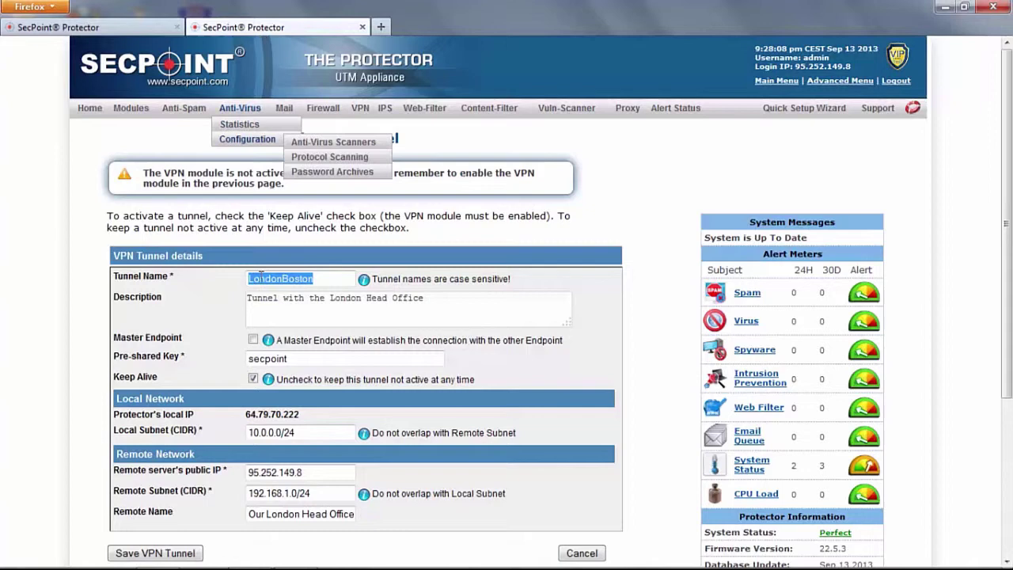
{"action": "mouse_move", "coordinate": [246, 418]}
{"action": "left_mouse_down"}
{"action": "mouse_move", "coordinate": [307, 419]}
{"action": "mouse_move", "coordinate": [247, 436]}
{"action": "left_mouse_up"}
{"action": "left_click", "coordinate": [307, 420]}
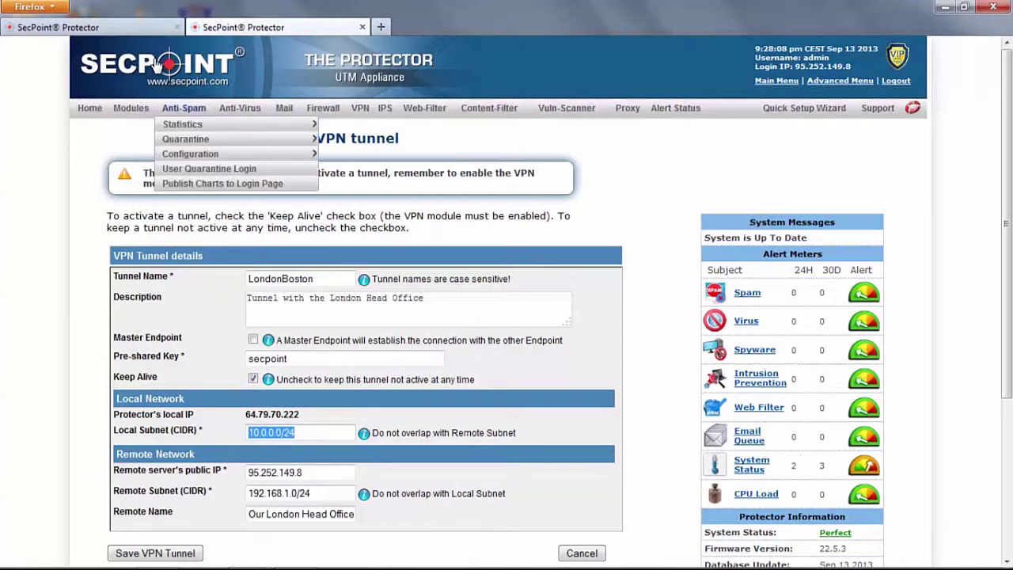
{"action": "left_click", "coordinate": [133, 30]}
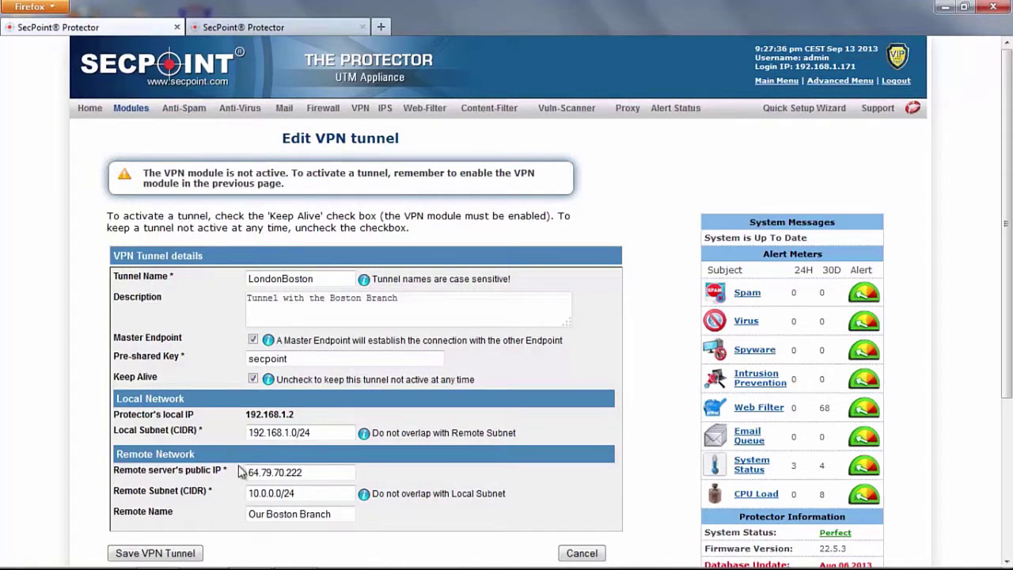
{"action": "left_click_drag", "start_coordinate": [249, 492], "coordinate": [291, 492]}
{"action": "left_click", "coordinate": [288, 492]}
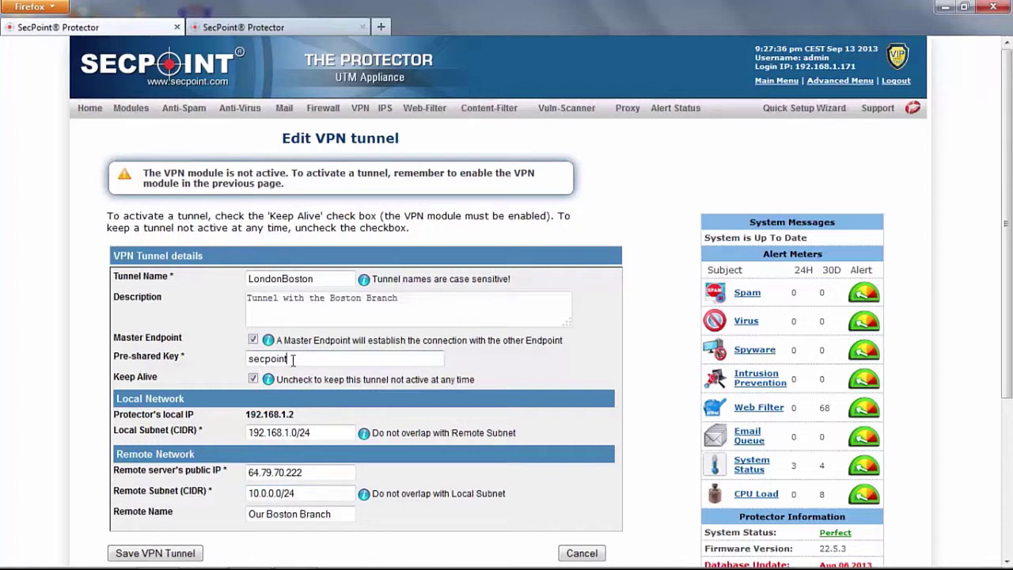
Compare the tunnel's pre-shared key on the London Protector with the one on the Boston Protector
{"action": "left_click_drag", "start_coordinate": [291, 360], "coordinate": [248, 358]}
{"action": "left_click", "coordinate": [252, 358]}
{"action": "left_click", "coordinate": [243, 27]}
{"action": "double_click", "coordinate": [283, 358]}
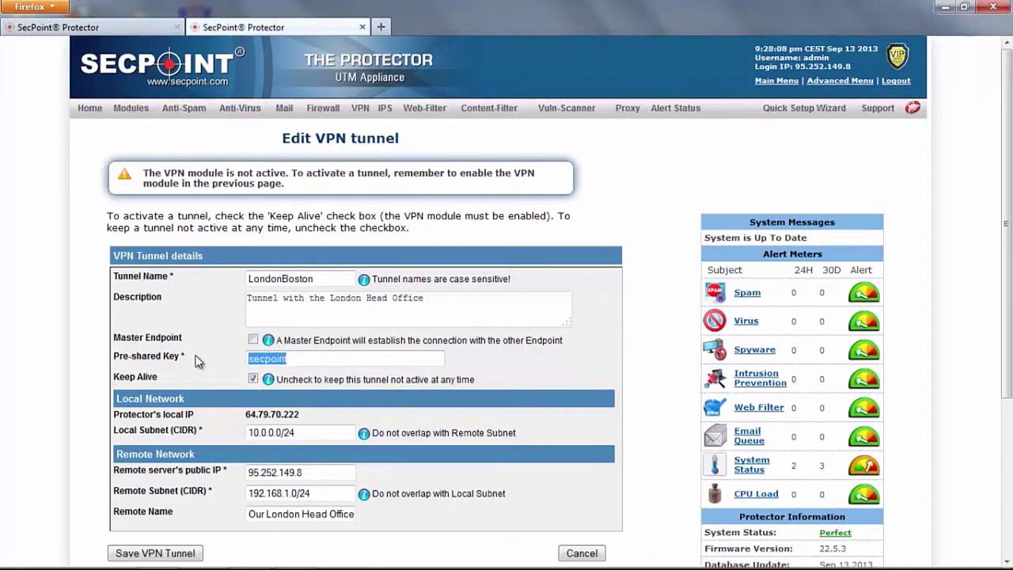
{"action": "left_click", "coordinate": [194, 357]}
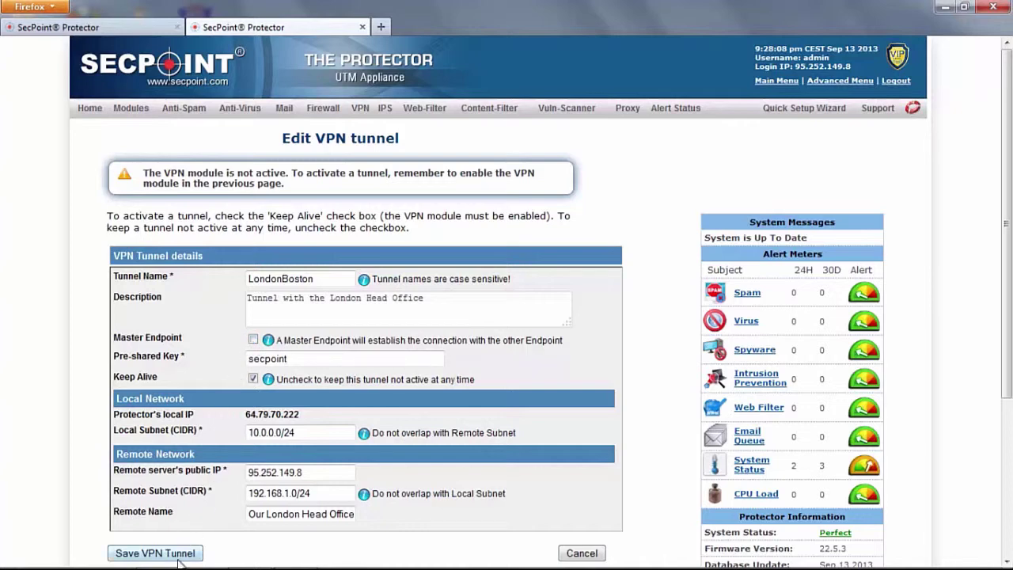
Save the LondonBoston VPN tunnel on the Boston Protector and on the London Protector
{"action": "left_click", "coordinate": [179, 557]}
{"action": "left_click", "coordinate": [141, 27]}
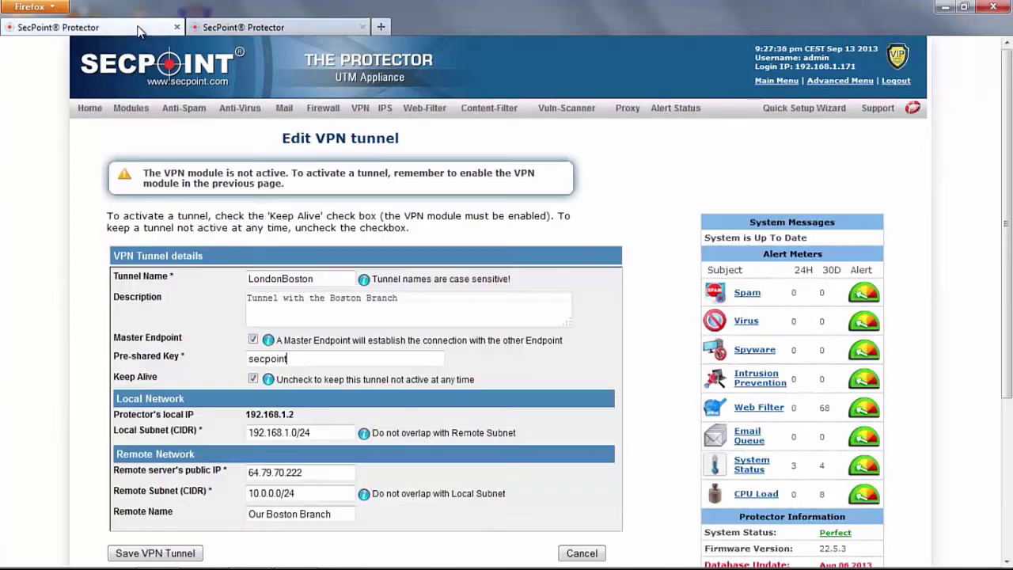
{"action": "left_click", "coordinate": [157, 556]}
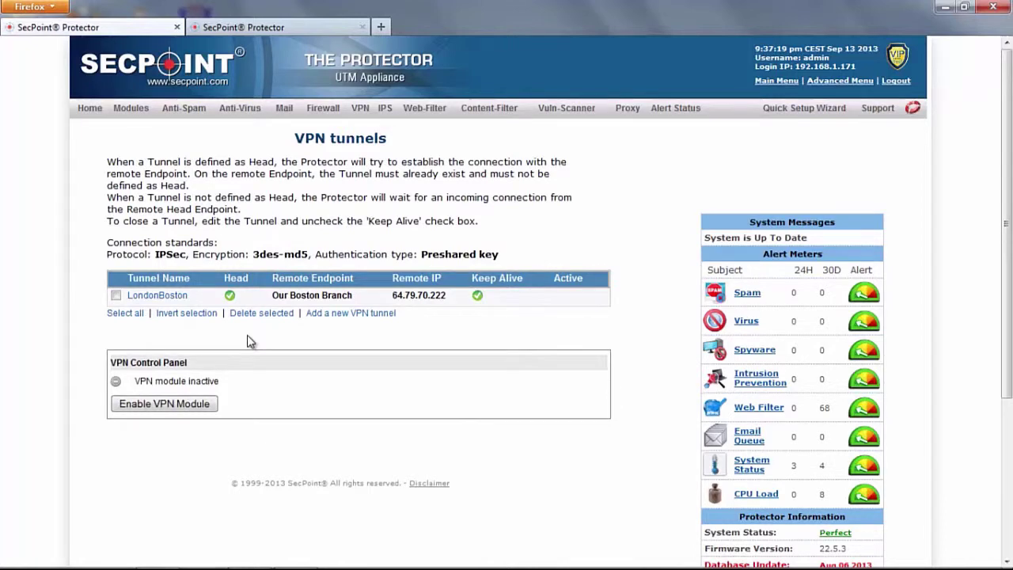
Enable the VPN module on the Boston Protector and on the London Protector
{"action": "left_click", "coordinate": [259, 27]}
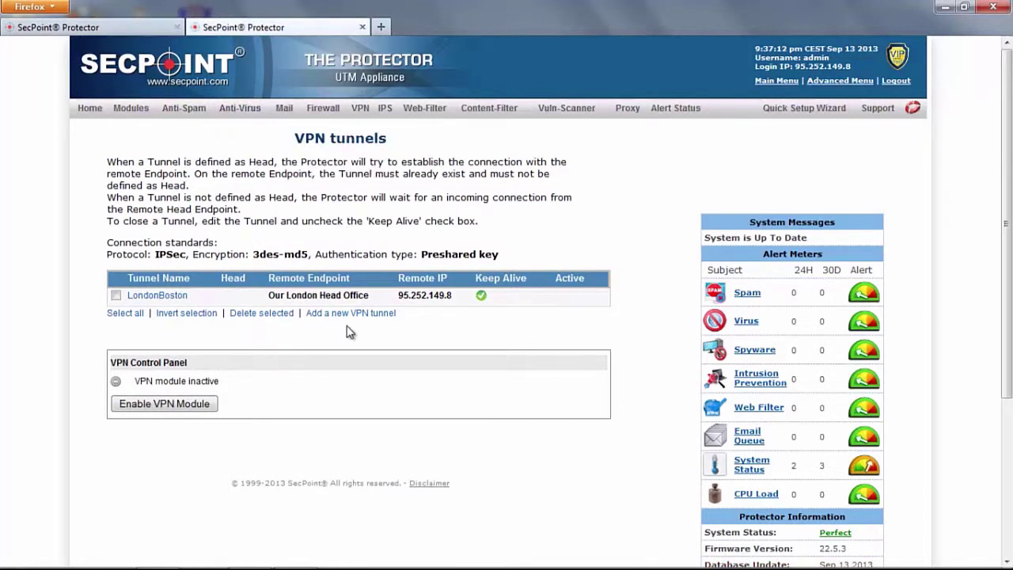
{"action": "left_click", "coordinate": [166, 316]}
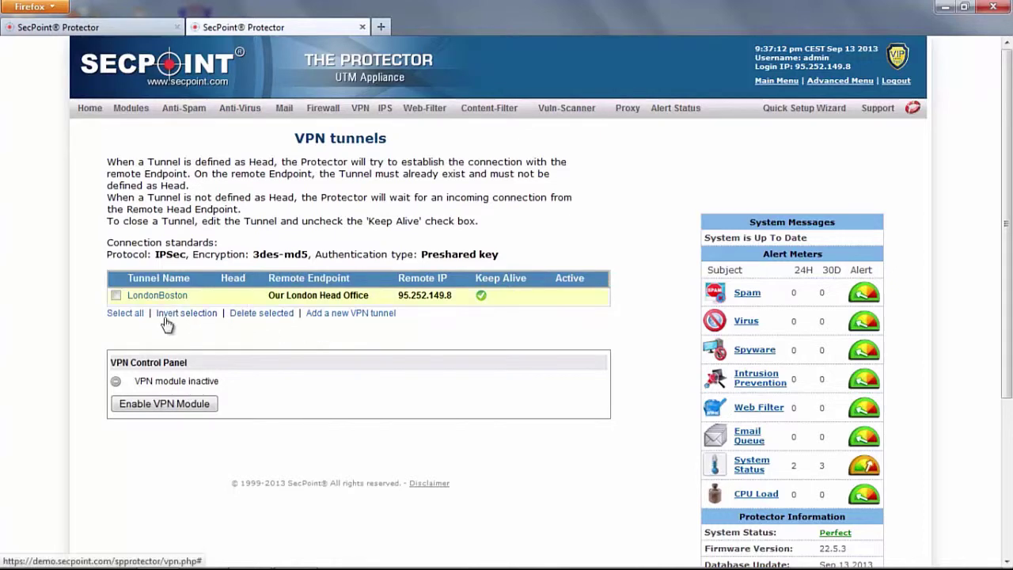
{"action": "left_click", "coordinate": [164, 407]}
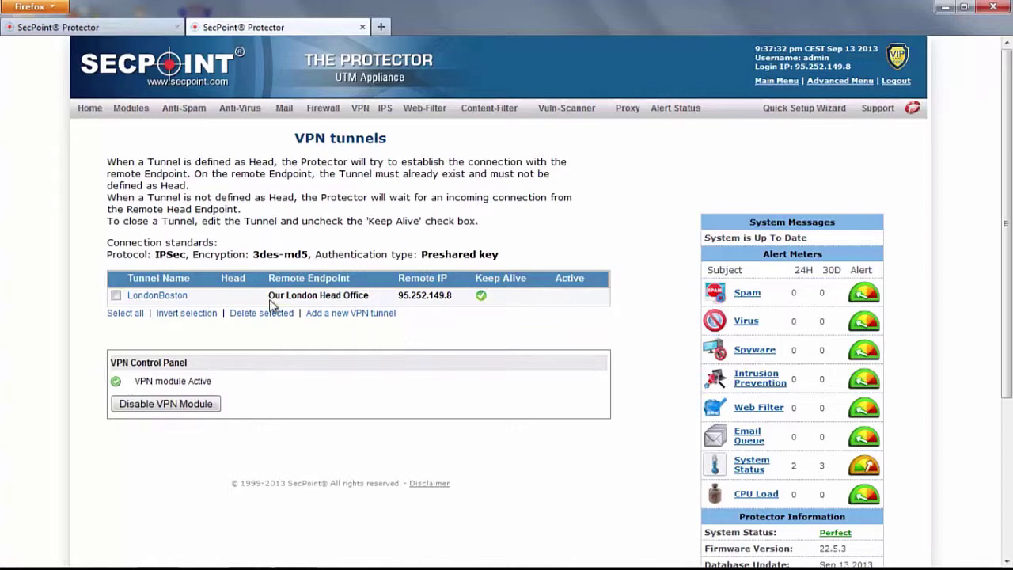
{"action": "left_click", "coordinate": [143, 27]}
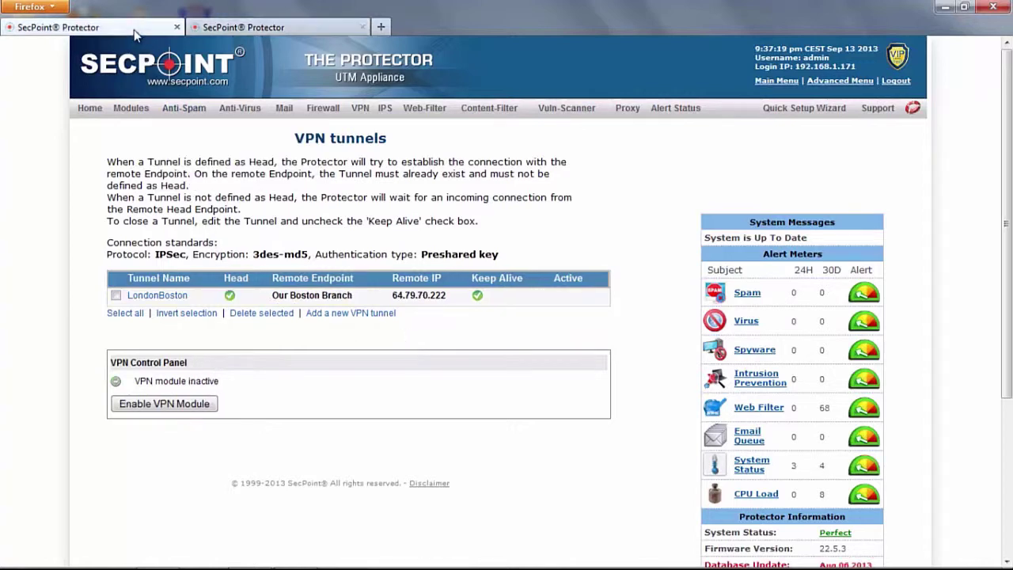
{"action": "left_click", "coordinate": [163, 405]}
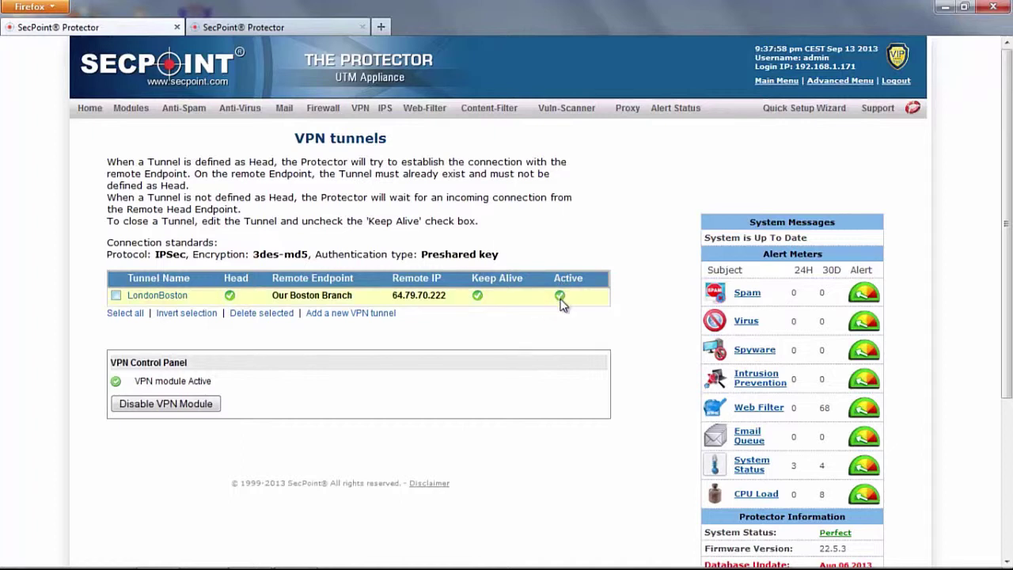
Open the LondonBoston tunnel on the Boston Protector, toggle its Keep Alive option, and discard the edit
{"action": "left_click", "coordinate": [267, 26]}
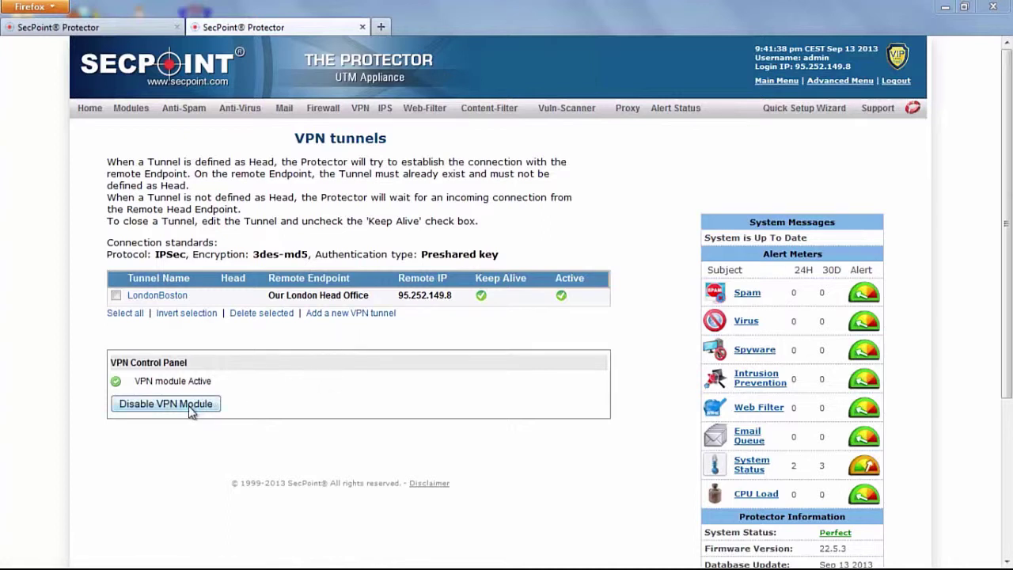
{"action": "left_click", "coordinate": [156, 297]}
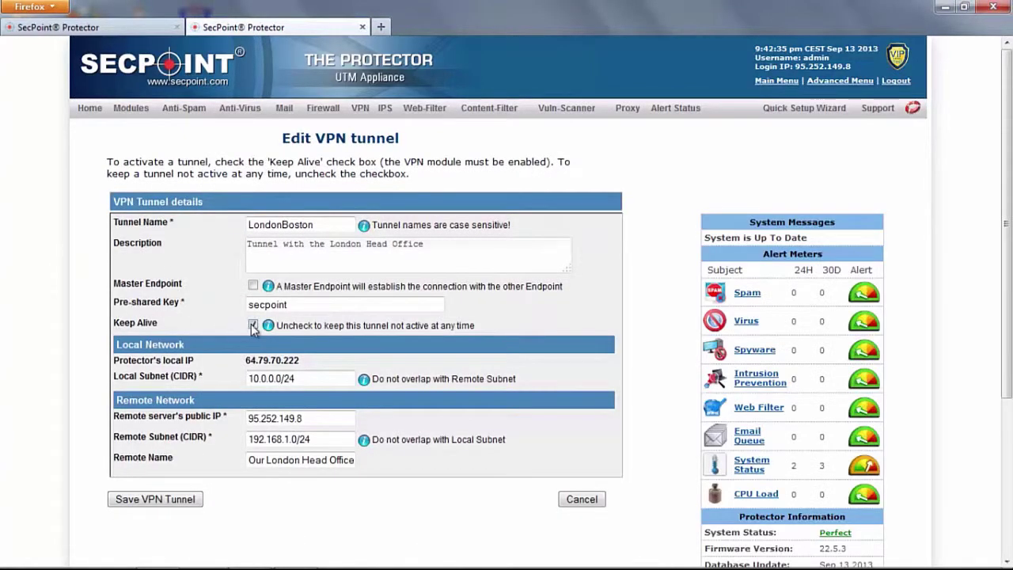
{"action": "left_click", "coordinate": [253, 326]}
{"action": "left_click", "coordinate": [586, 501]}
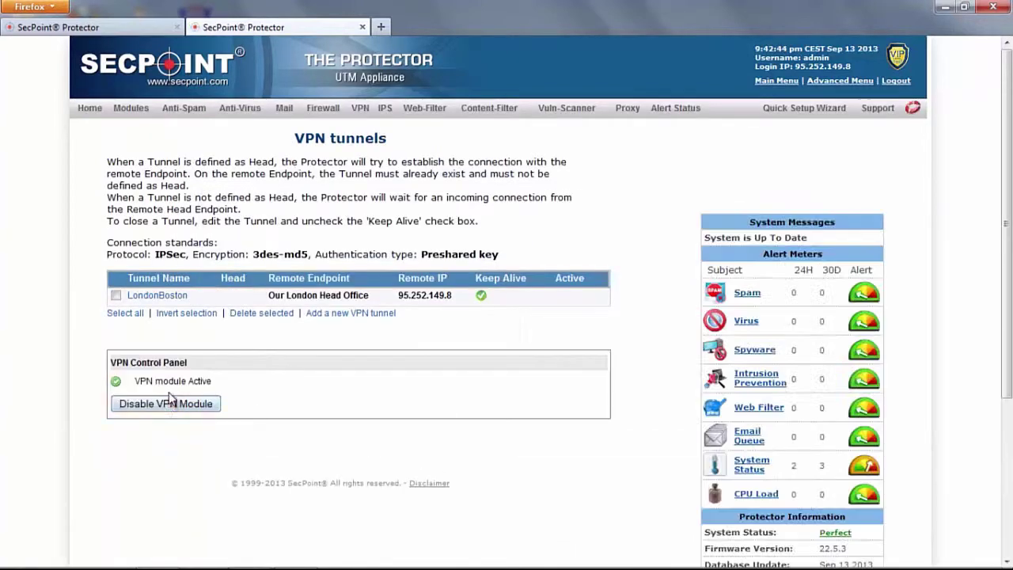